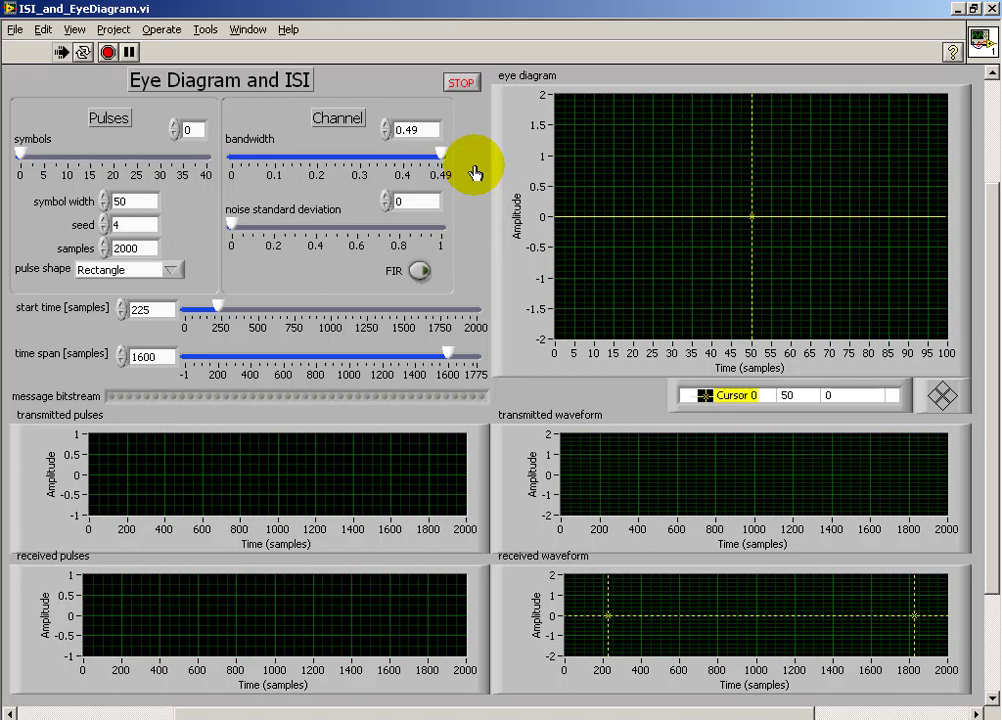
- Reinitialize all panel controls to defaults: 0 symbols, bandwidth 0.49, noise 0
left_click(44, 30)
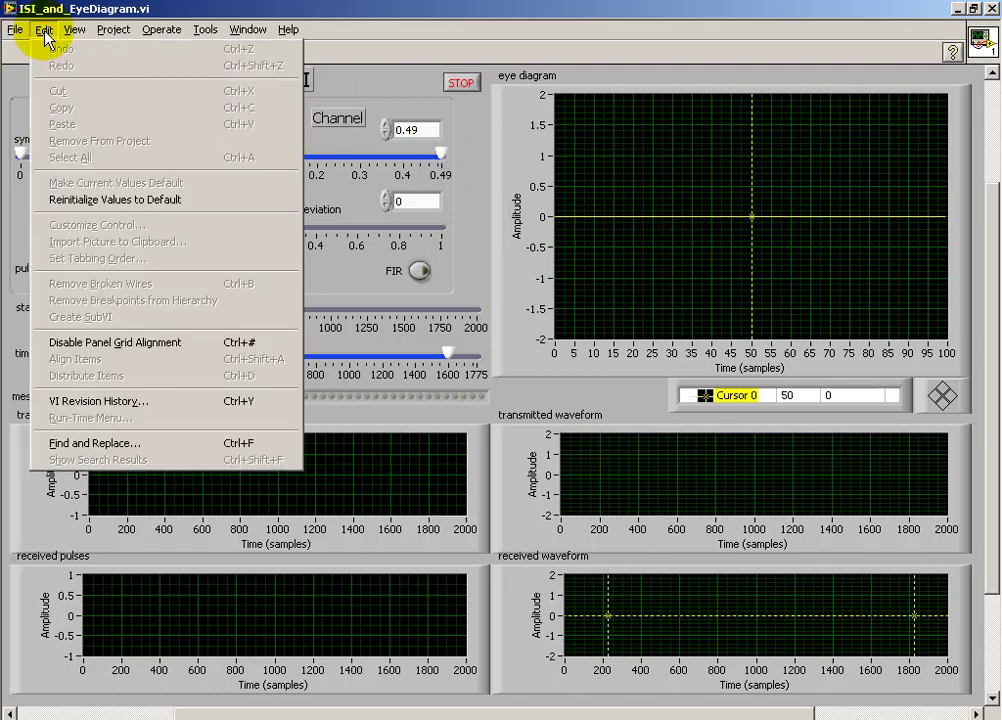
left_click(87, 202)
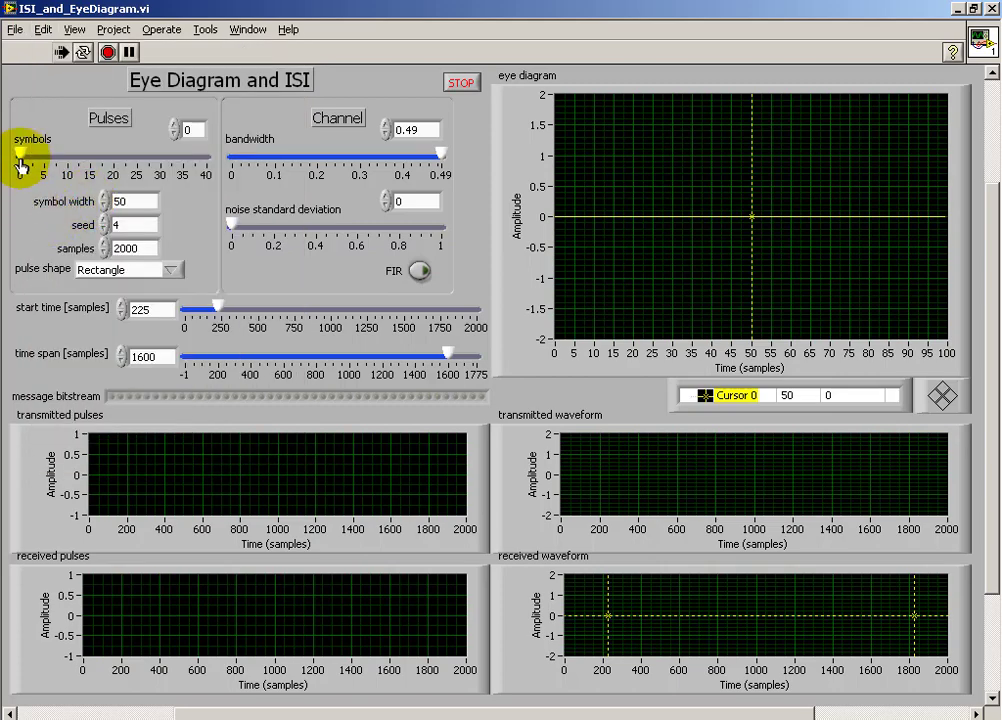
- Set the symbols slider to 23 and lower the channel bandwidth to 0.071
left_click_drag(20, 158, 127, 172)
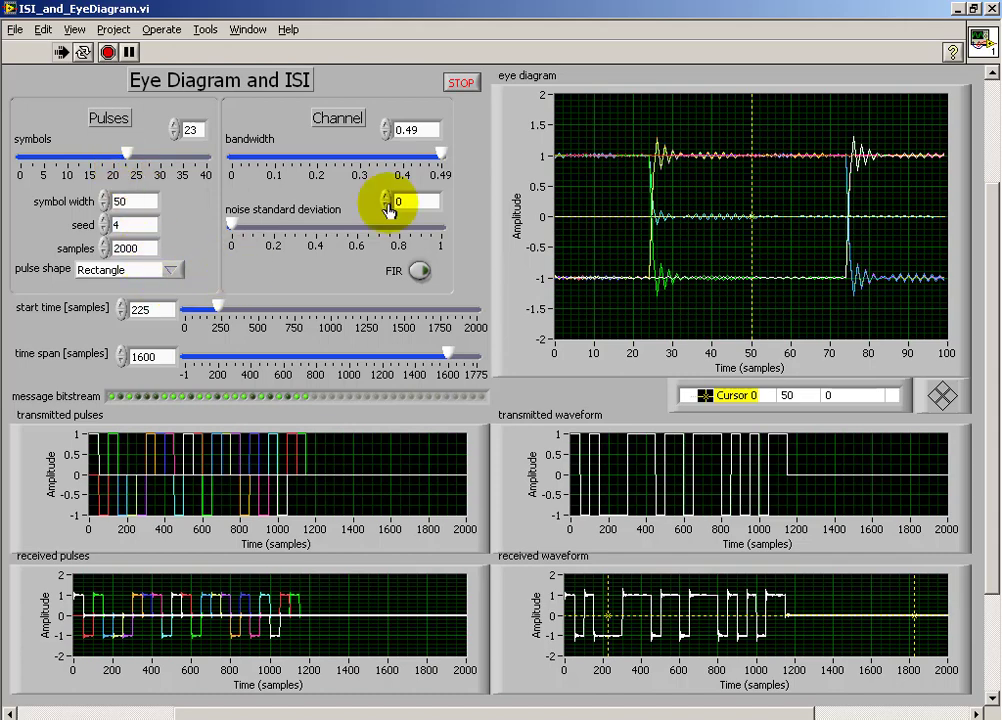
left_click_drag(441, 158, 263, 172)
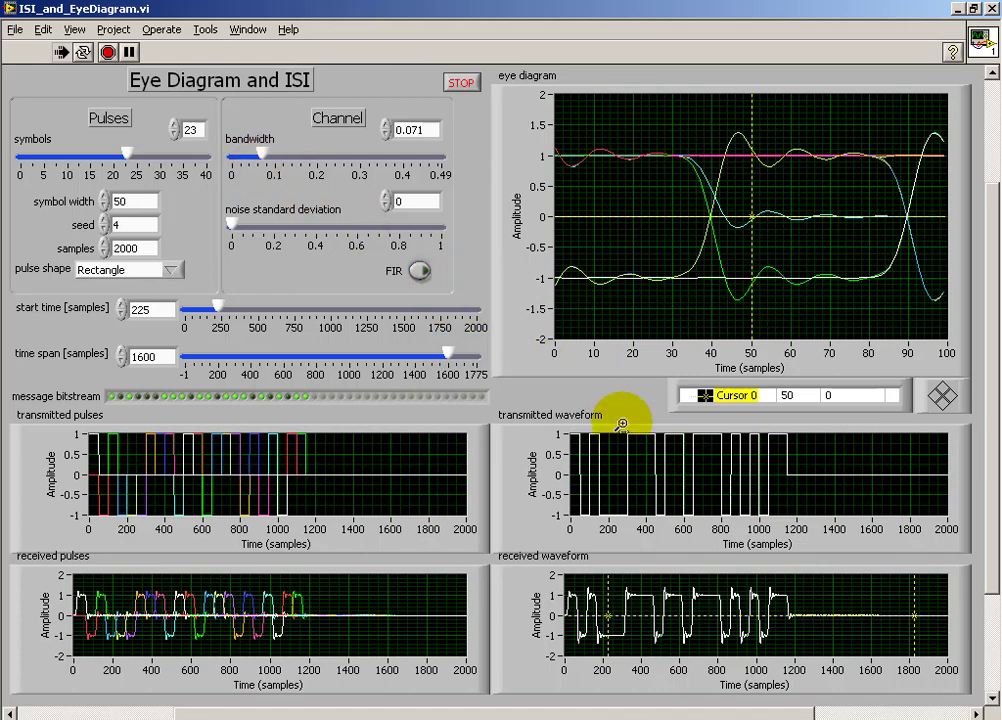
- Move the start time to 0 samples and shorten the time span to 46 samples
left_click(560, 632)
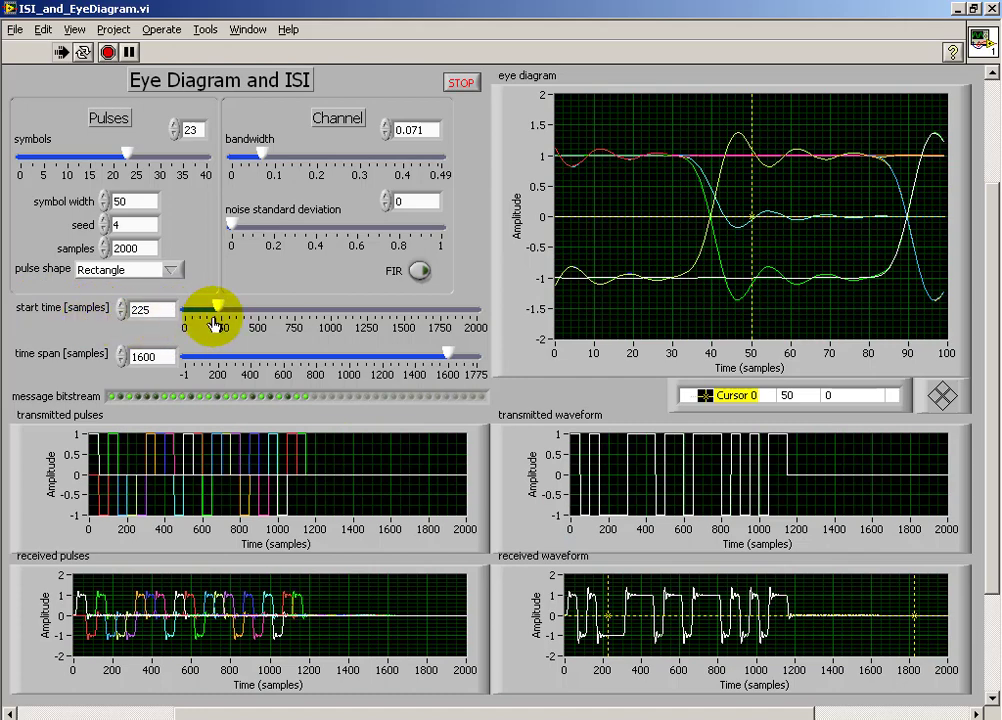
left_click_drag(218, 316, 195, 314)
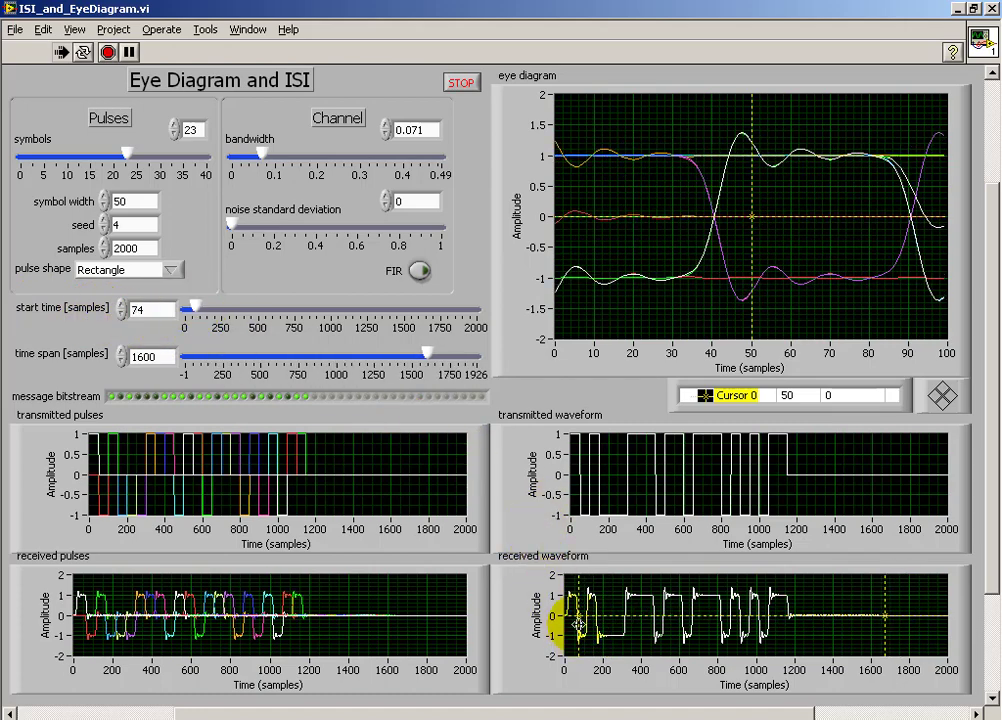
left_click_drag(193, 314, 178, 314)
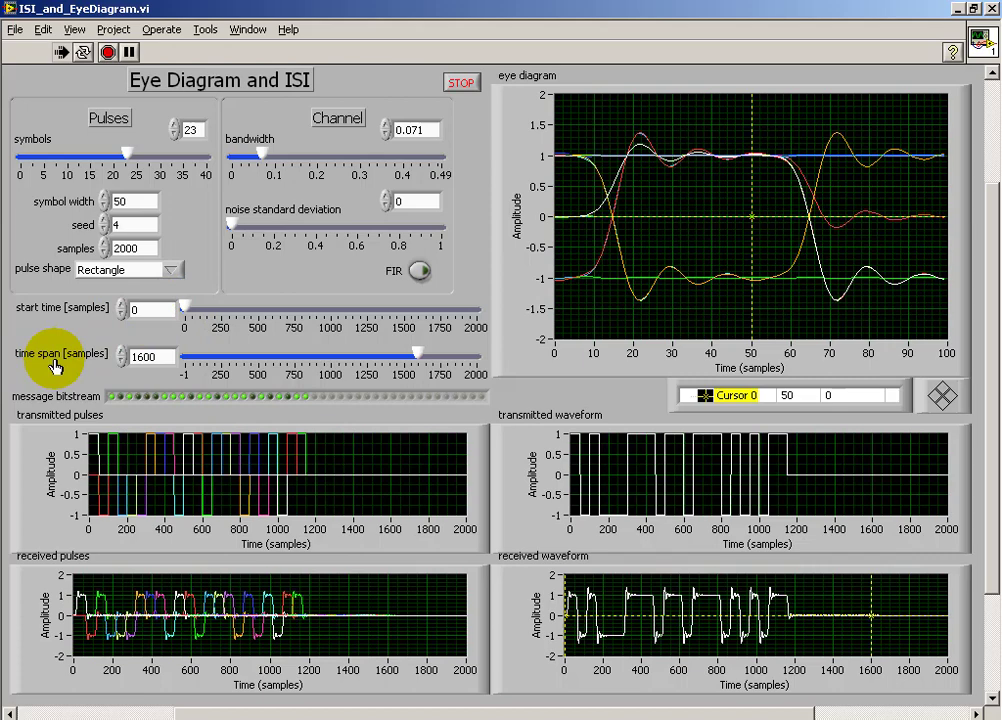
left_click_drag(416, 357, 349, 356)
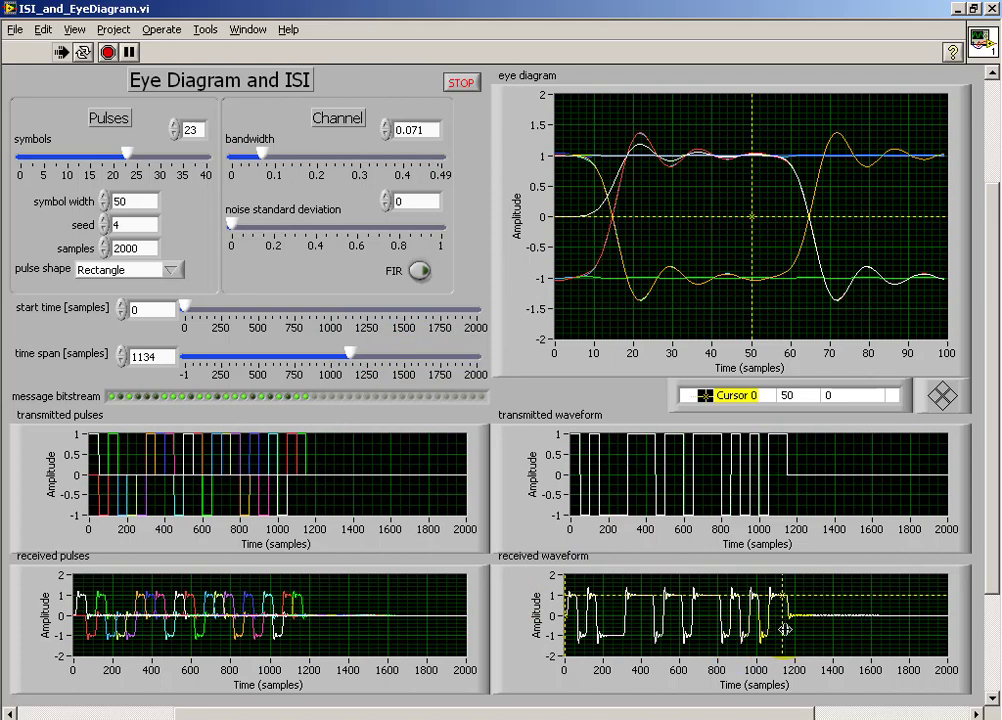
left_click_drag(347, 357, 190, 345)
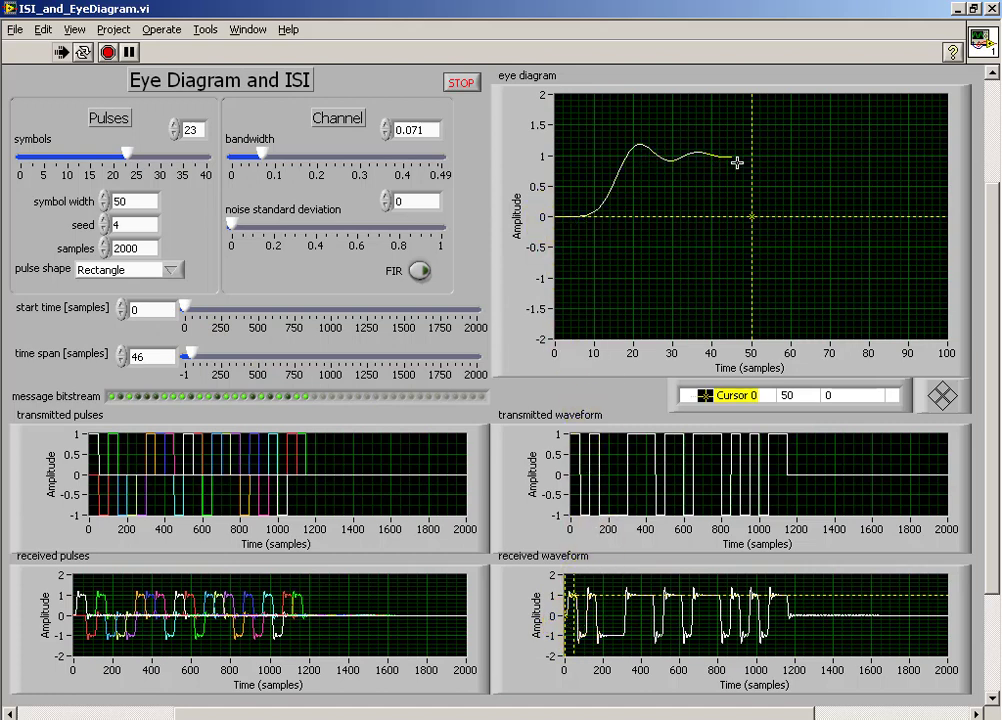
- Raise the time span from 46 up to 120 samples with the increment arrow and slider
left_click(572, 597)
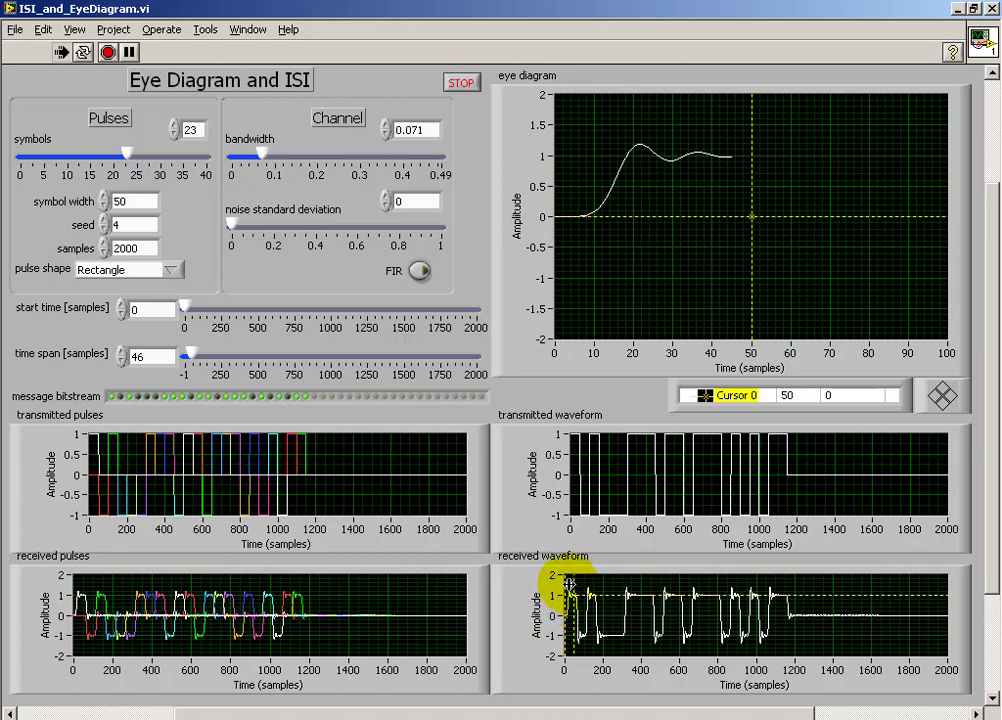
left_click(120, 353)
left_click(118, 352)
left_click(118, 352)
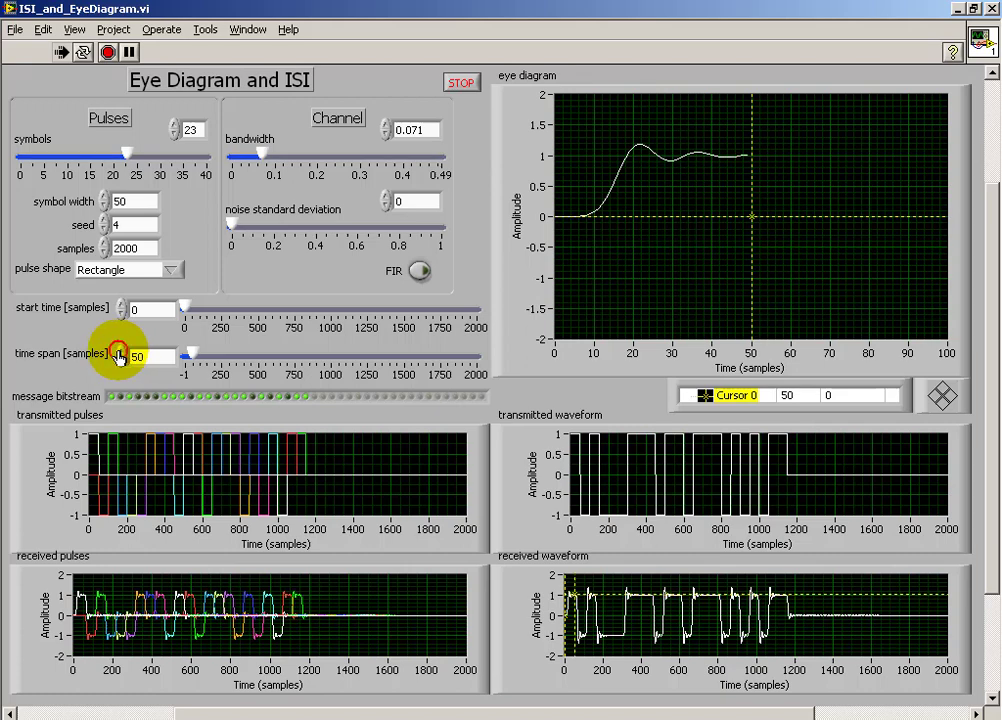
left_click(118, 353)
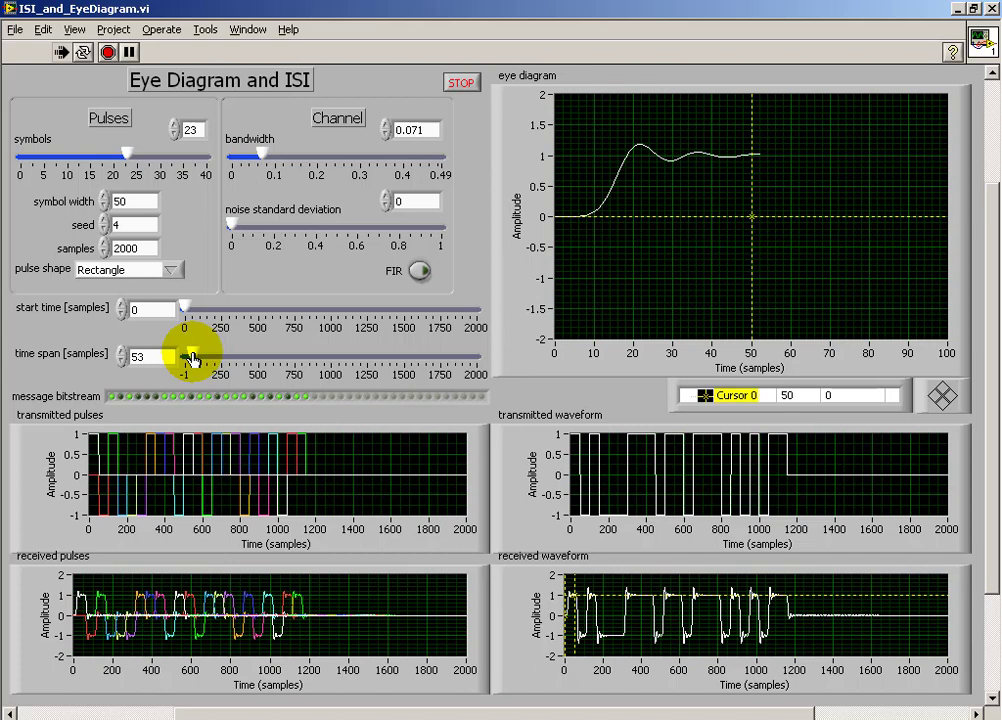
left_click_drag(192, 358, 199, 362)
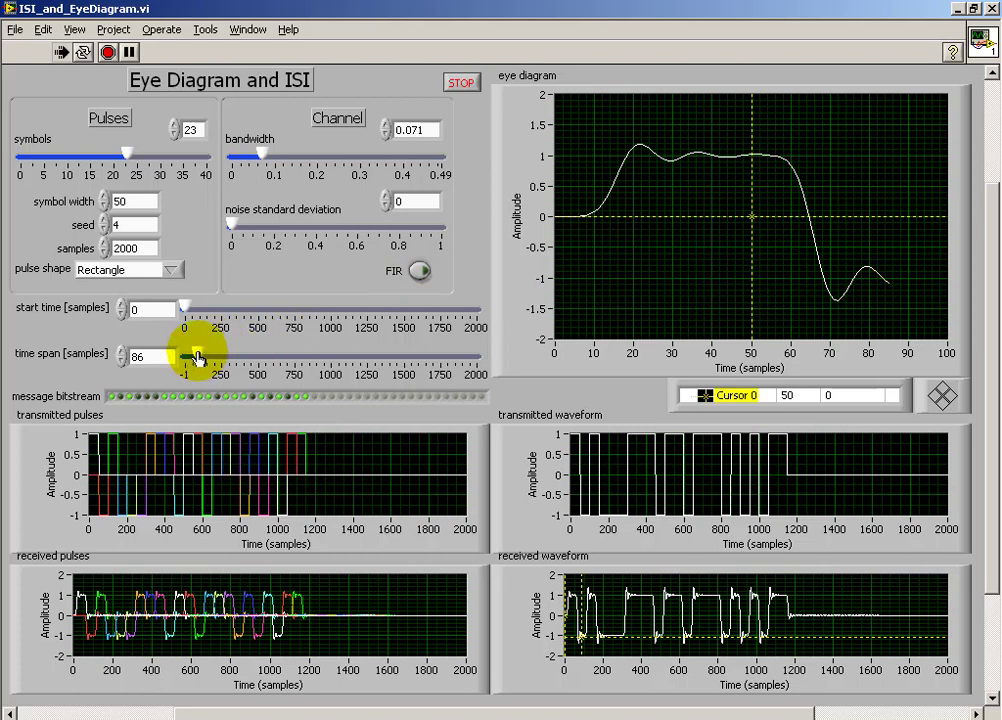
mouse_move(197, 358)
left_mouse_down()
mouse_move(212, 358)
mouse_move(202, 360)
left_mouse_up()
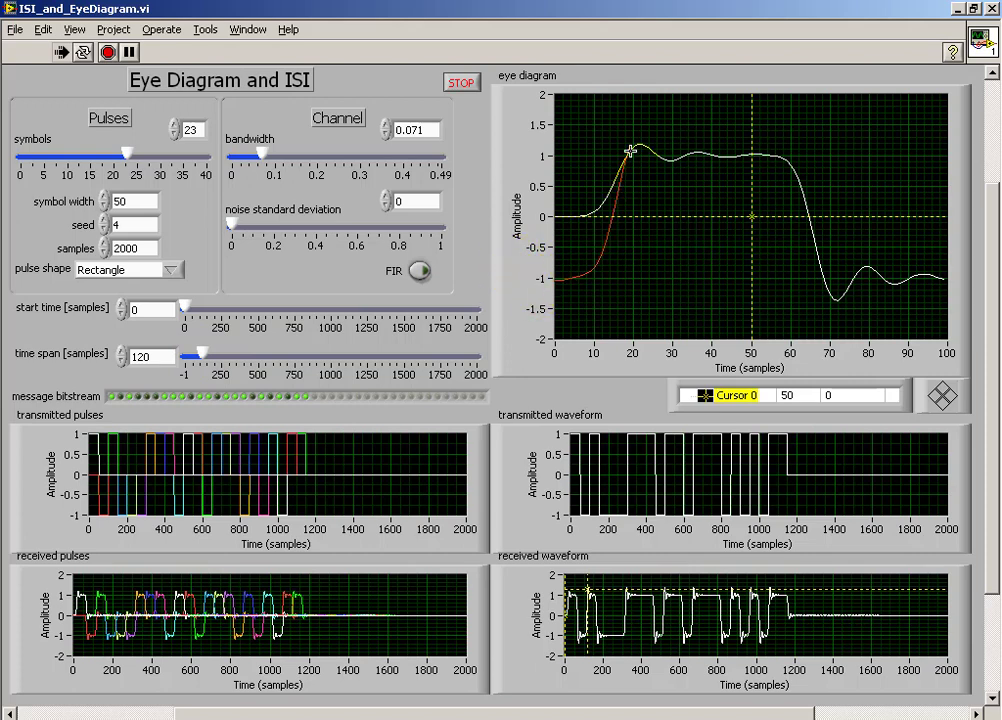
left_click(597, 643)
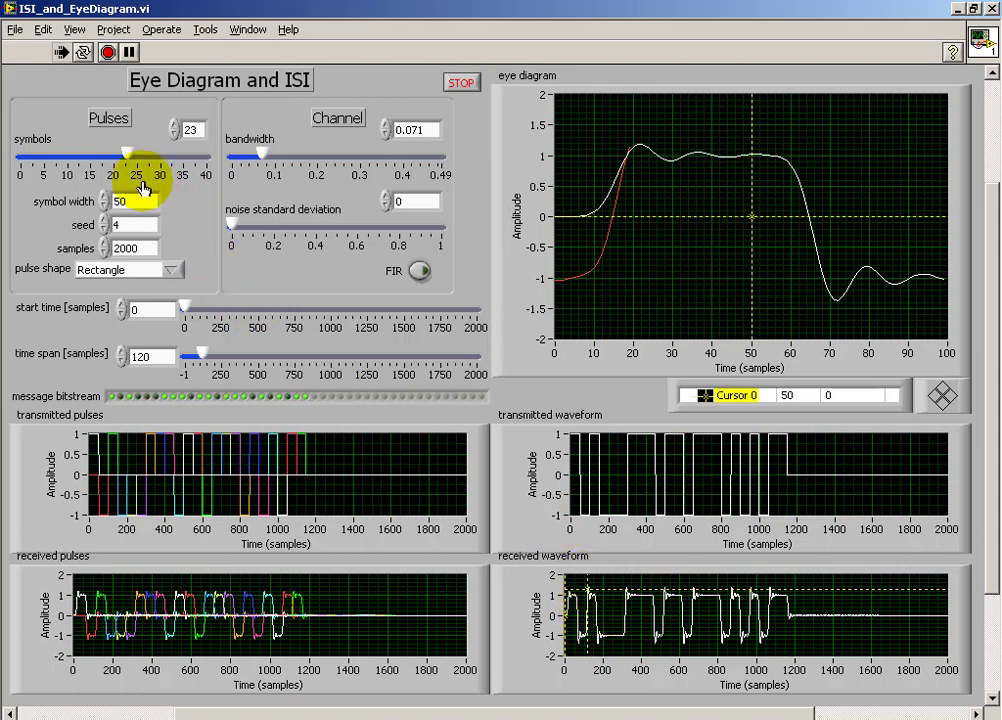
- Drag the time span slider up to 301 samples
left_click_drag(200, 366, 210, 362)
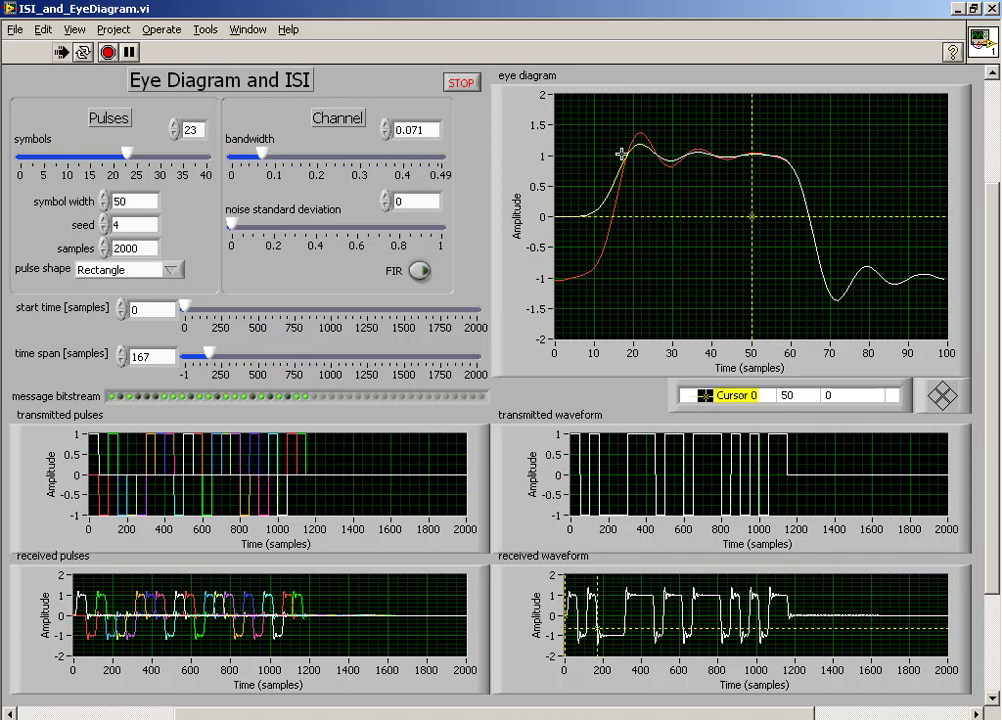
mouse_move(642, 566)
left_mouse_down()
mouse_move(586, 590)
mouse_move(601, 593)
left_mouse_up()
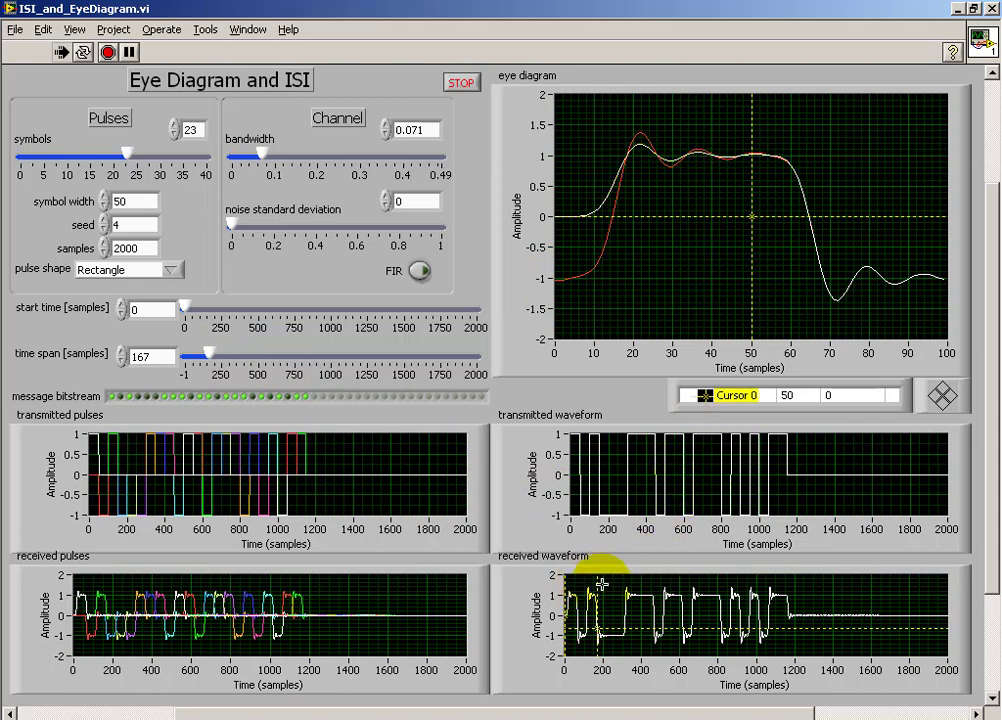
left_click_drag(212, 358, 228, 360)
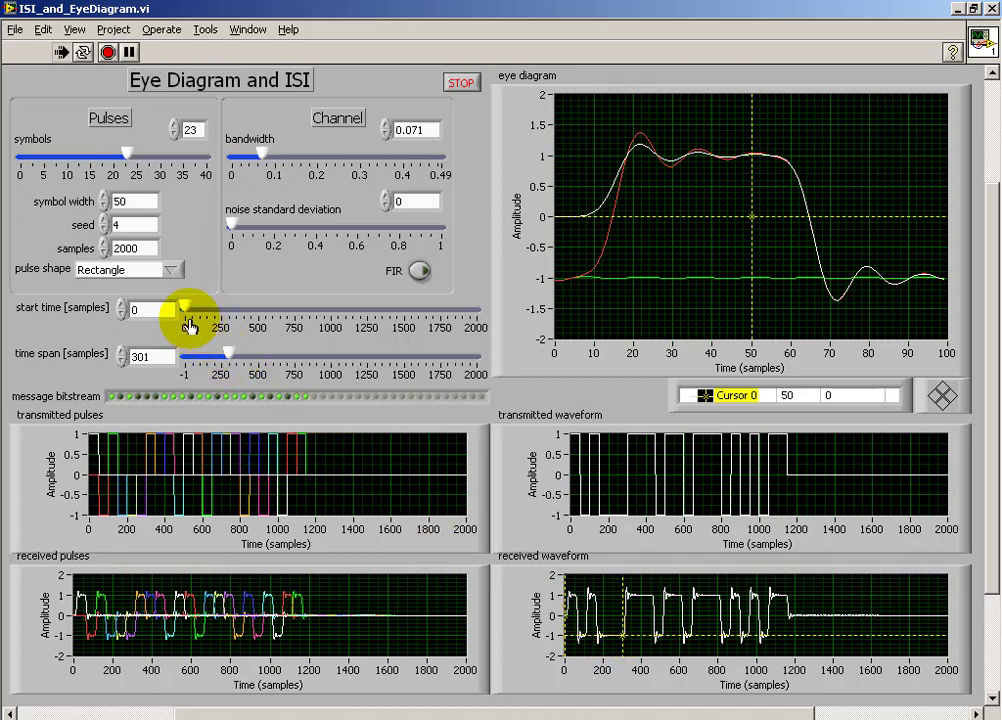
- Settle the start time at 34 samples and widen the time span to 1075 samples
left_click_drag(184, 312, 191, 313)
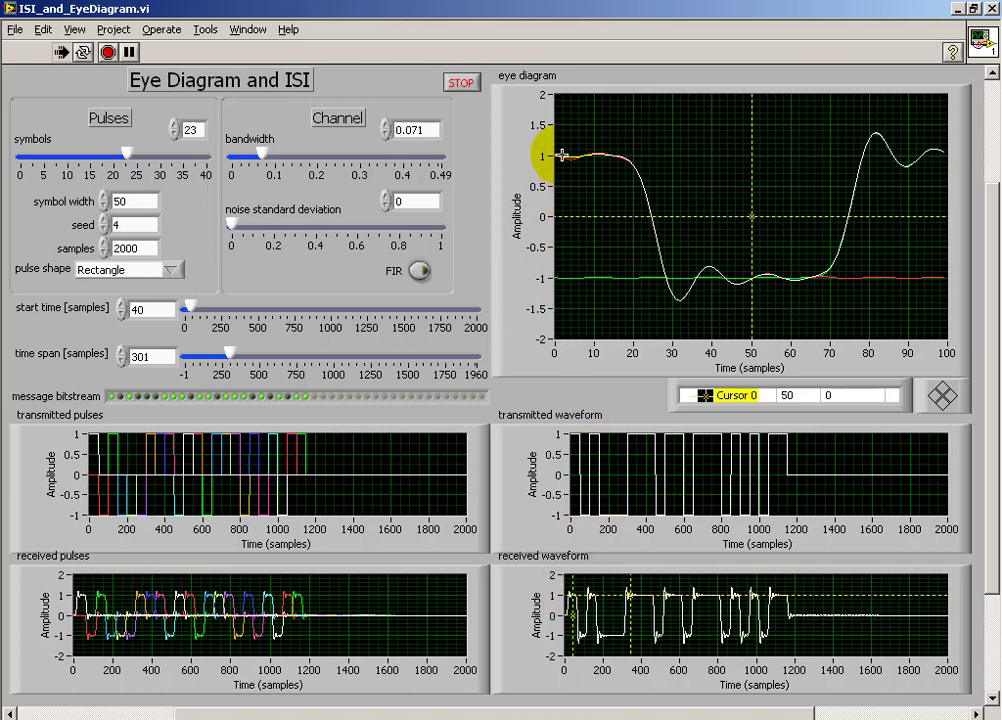
left_click_drag(190, 310, 193, 313)
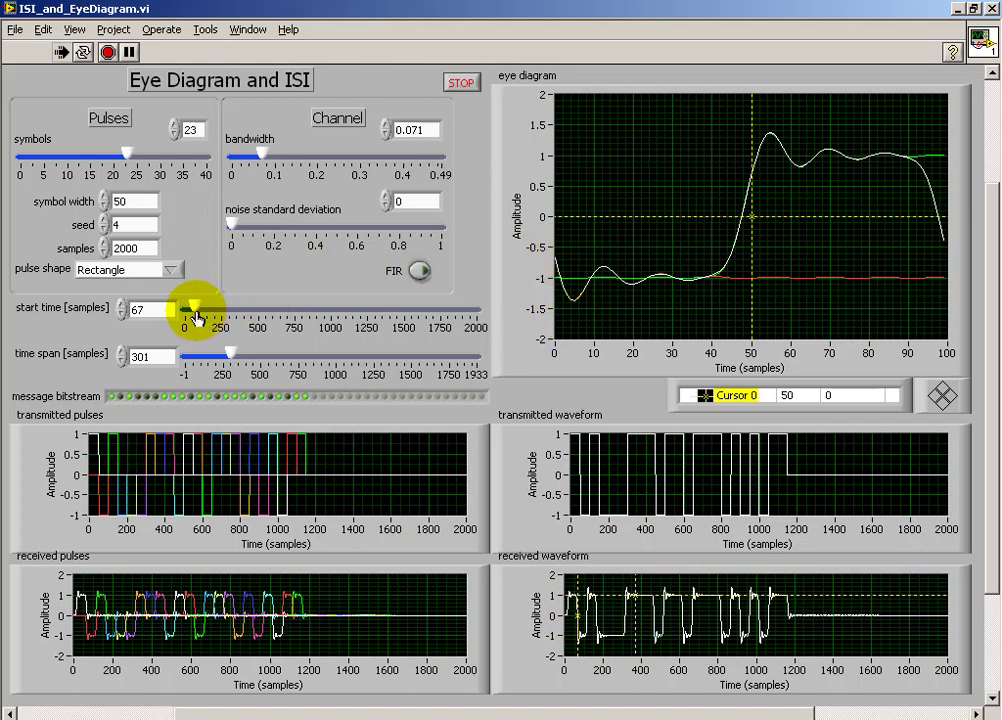
left_click_drag(193, 312, 189, 313)
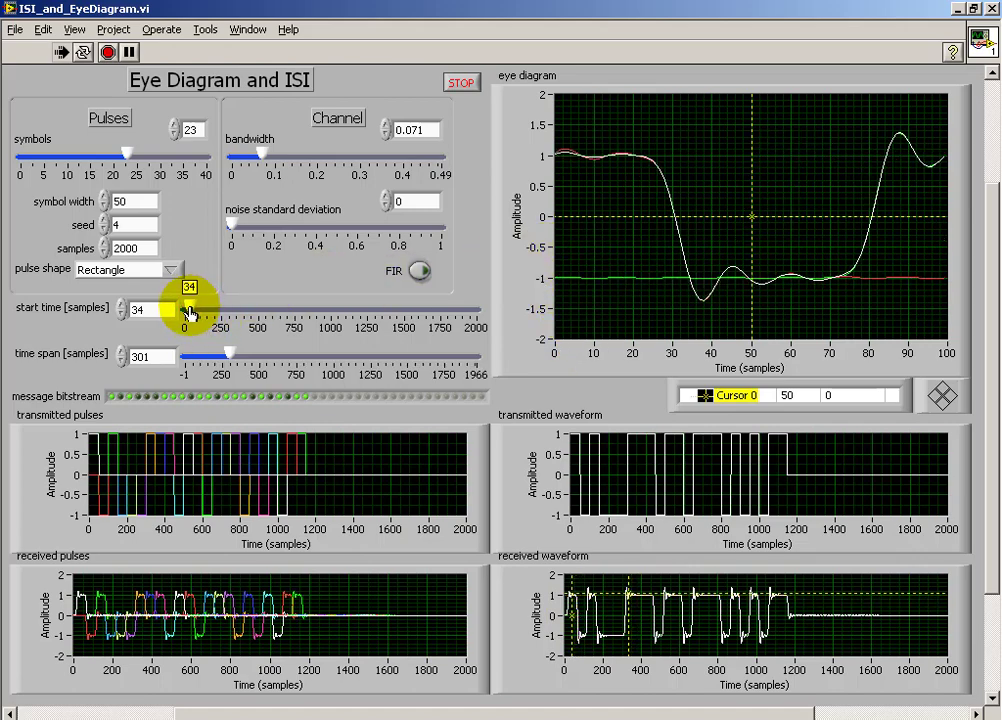
left_click_drag(231, 360, 344, 358)
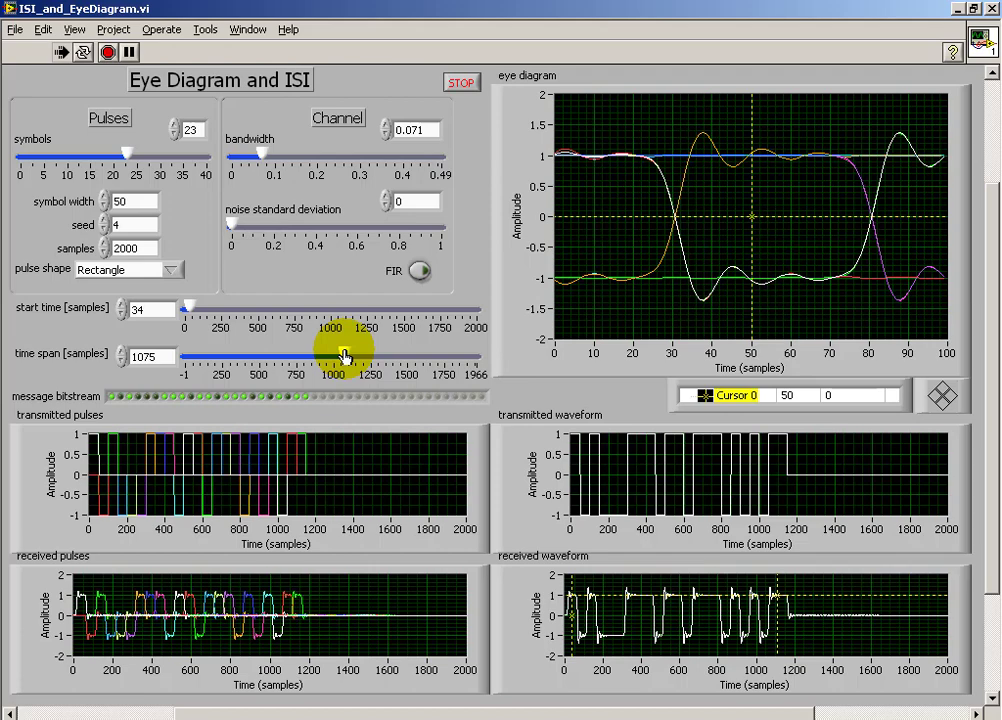
- Set 36 symbols and a 1755-sample time span, then drag Cursor 0 to (45, 0.672)
left_click_drag(127, 155, 187, 158)
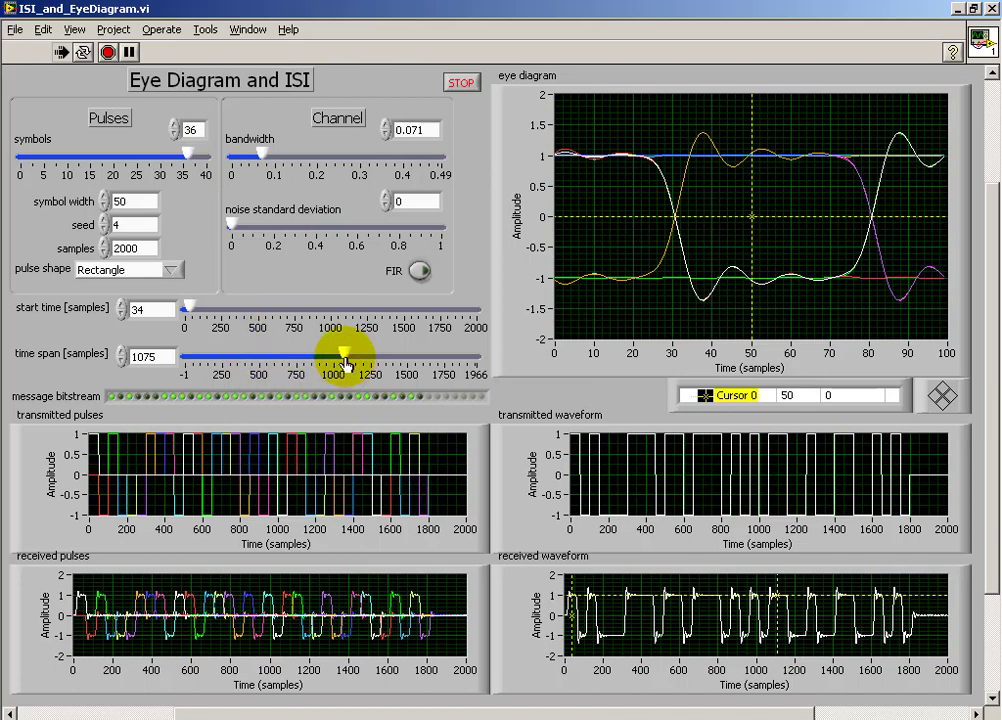
left_click_drag(344, 358, 445, 352)
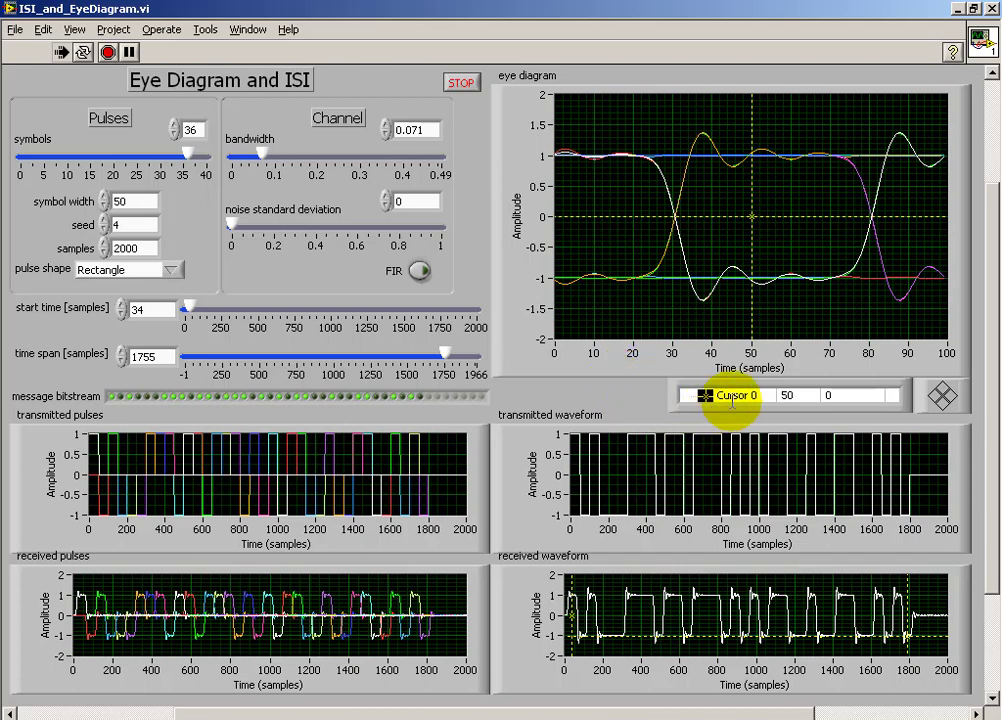
left_click_drag(757, 395, 839, 369)
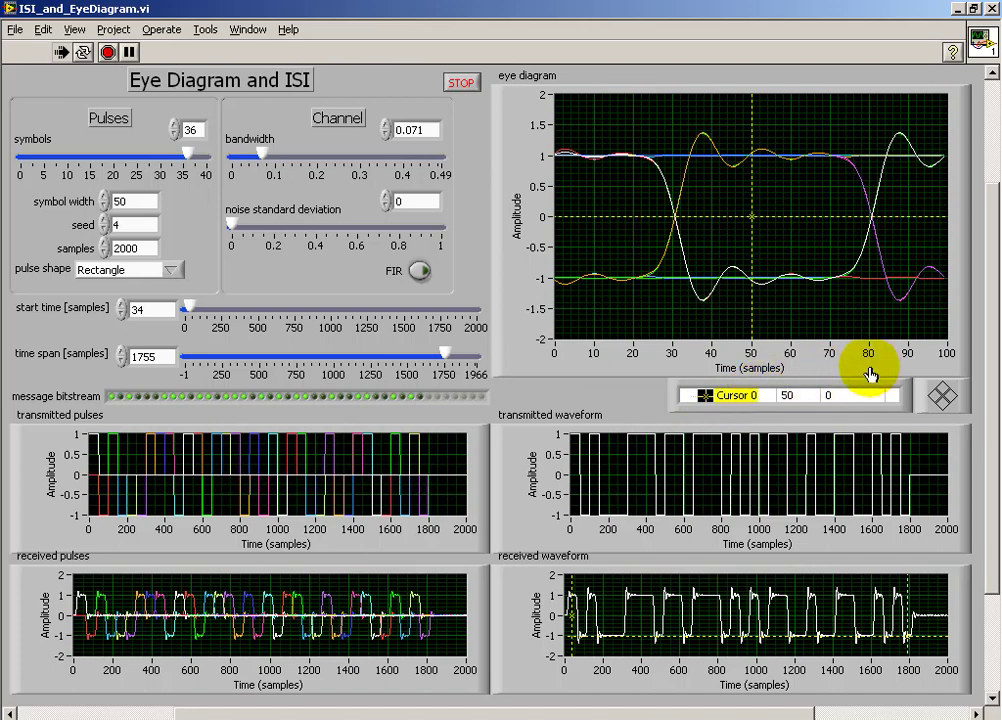
left_click_drag(751, 216, 732, 175)
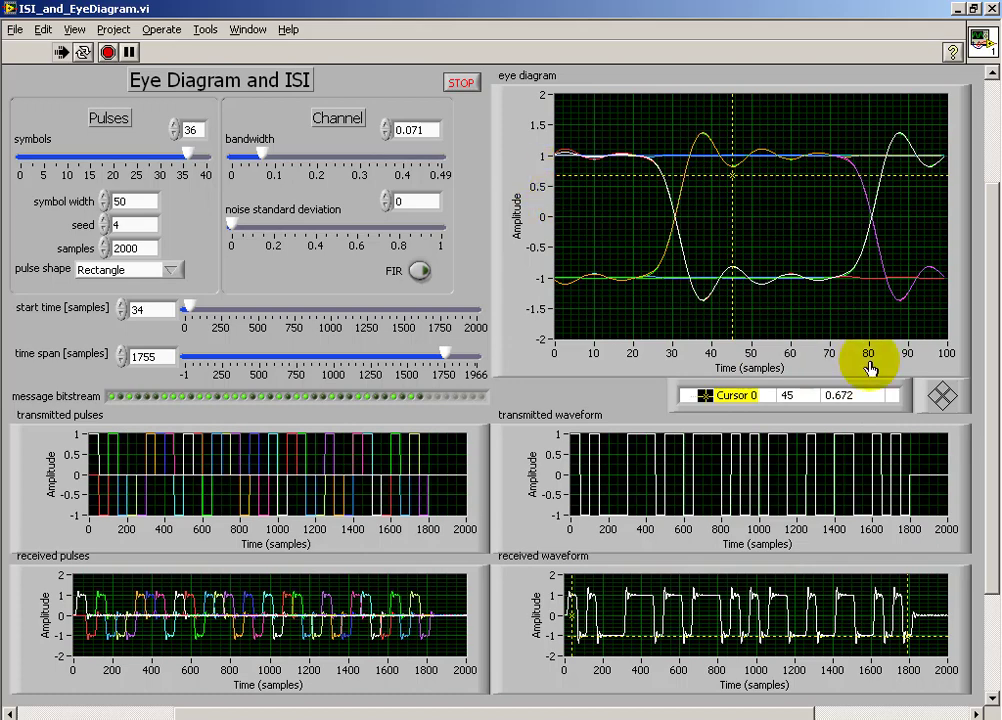
- Nudge Cursor 0 with the cursor mover to about sample 43, amplitude 0.64
left_click(933, 398)
left_click(936, 397)
left_click(943, 389)
left_click(943, 390)
left_click(943, 405)
left_click(943, 405)
left_click(943, 405)
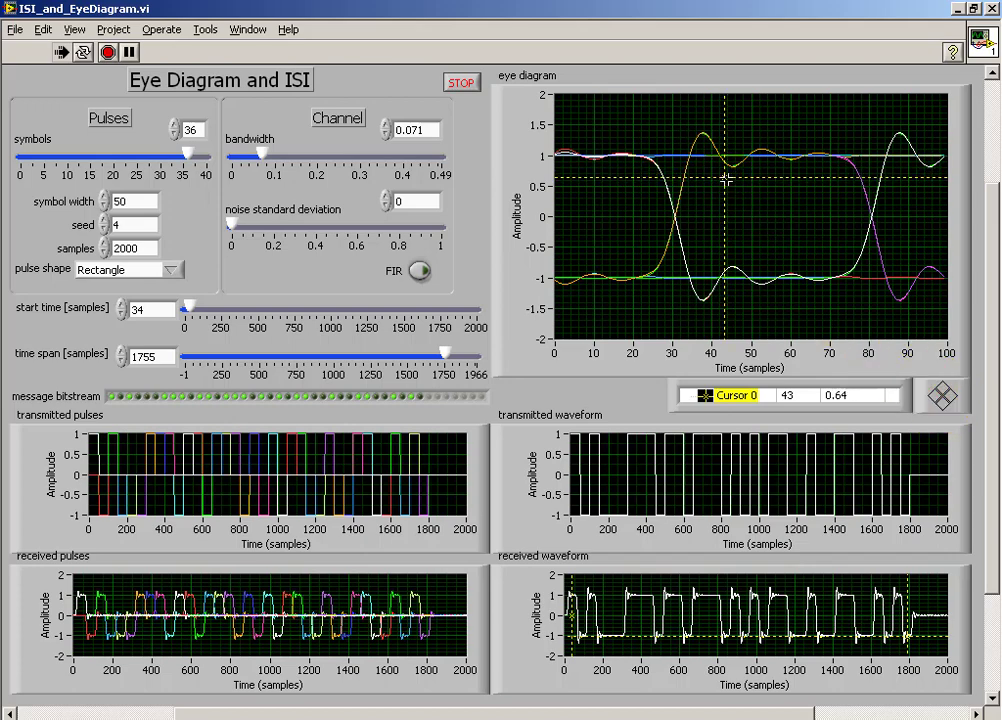
- Enter 50 and 0 as the cursor's X and Y values in the legend
double_click(786, 395)
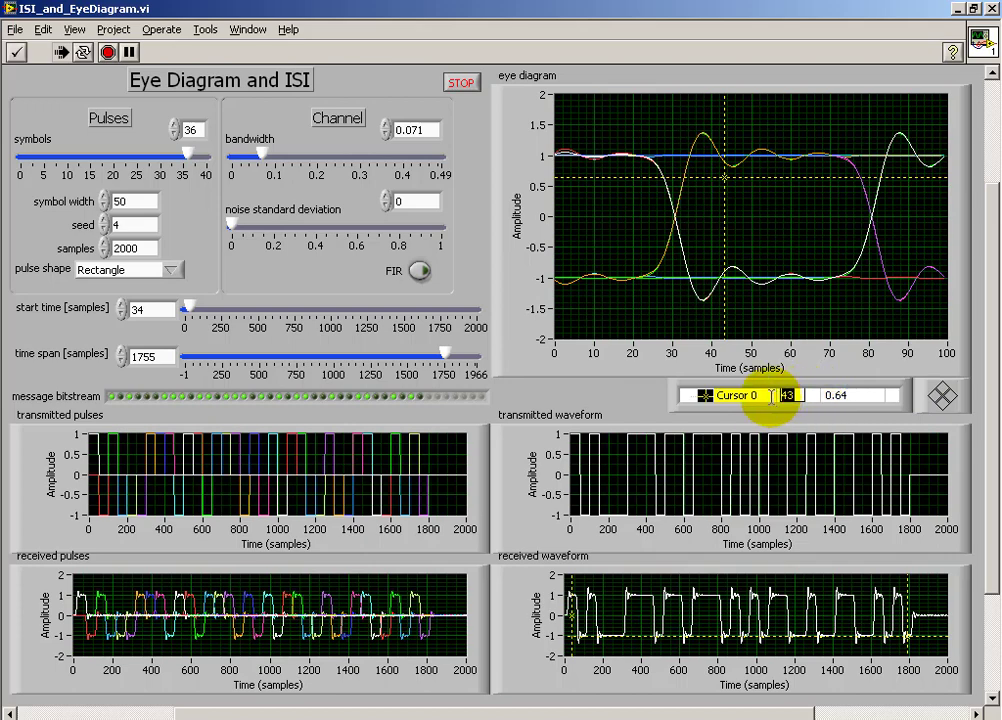
left_click(852, 395)
left_click_drag(855, 395, 813, 395)
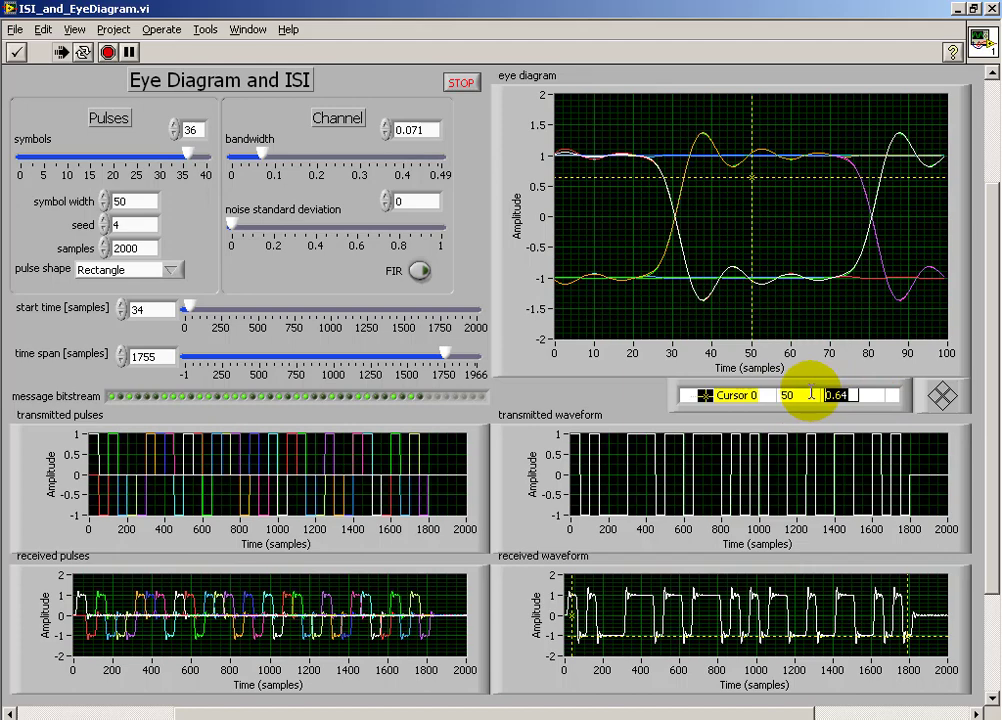
type("0")
left_click(834, 419)
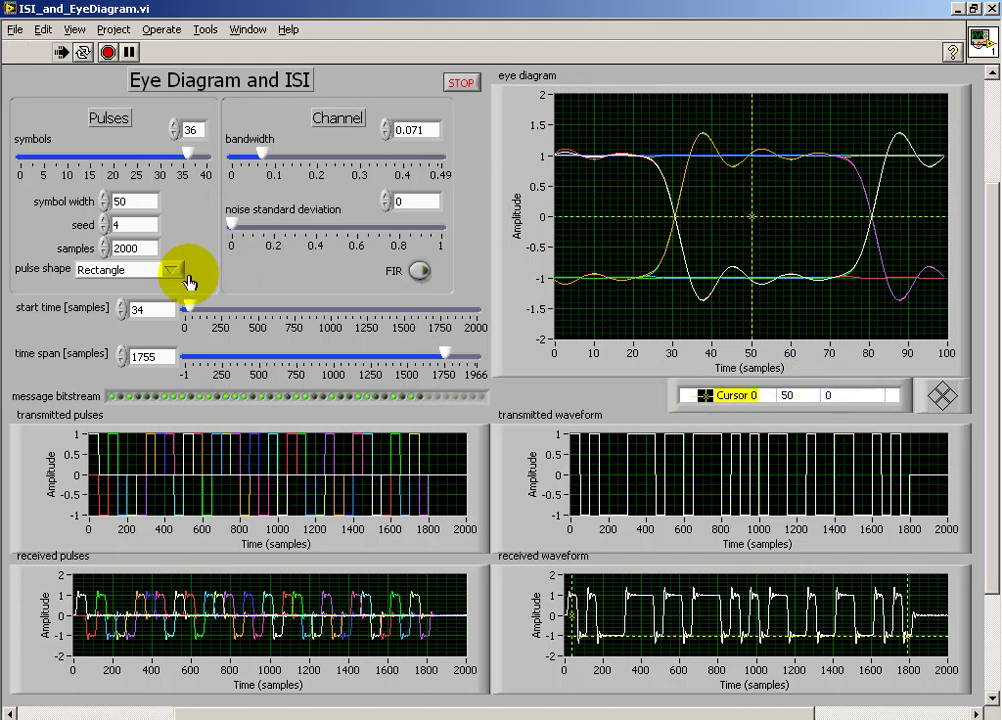
- Step the start time to 40 samples and bring up the pulse shape choices
left_click(122, 315)
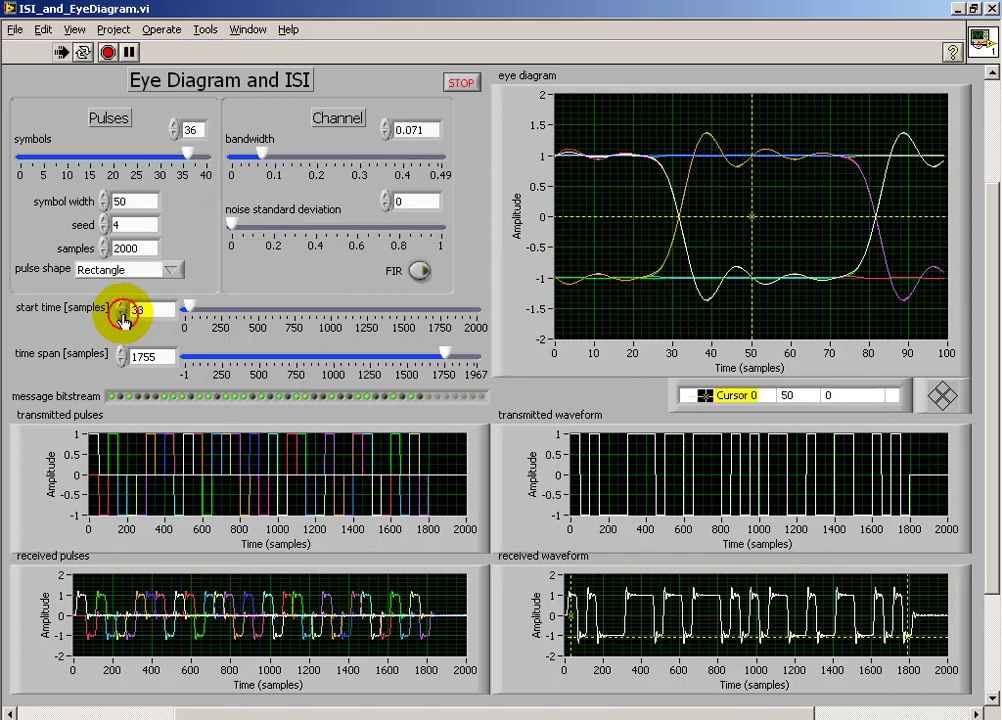
left_click(121, 304)
left_click(121, 304)
left_click(121, 304)
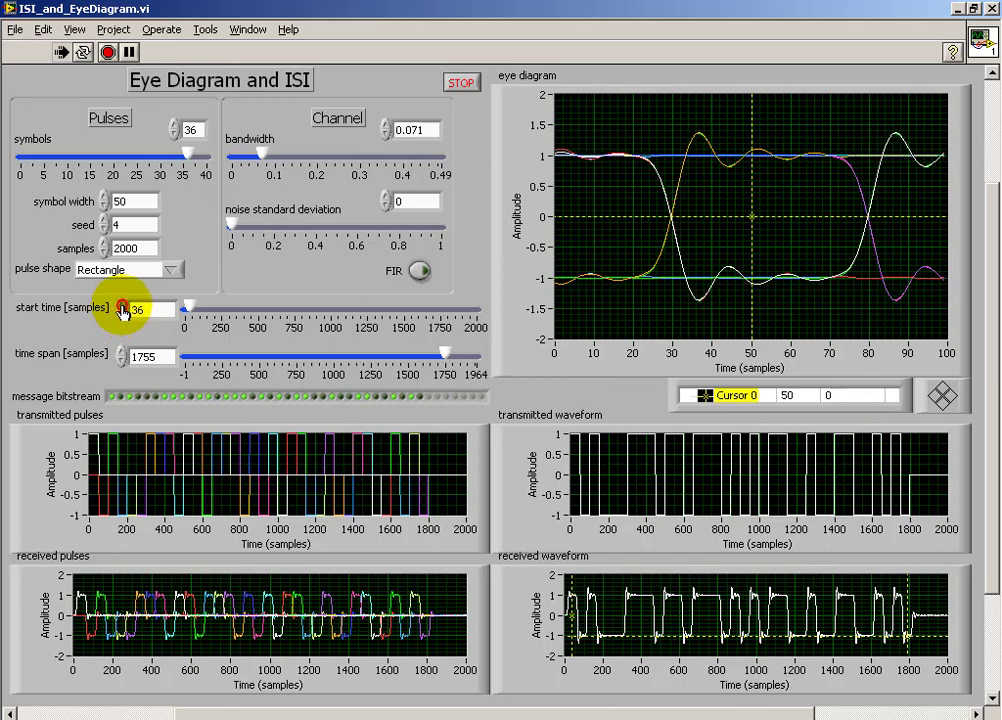
left_click(121, 304)
left_click(121, 304)
left_click(121, 304)
left_click(121, 304)
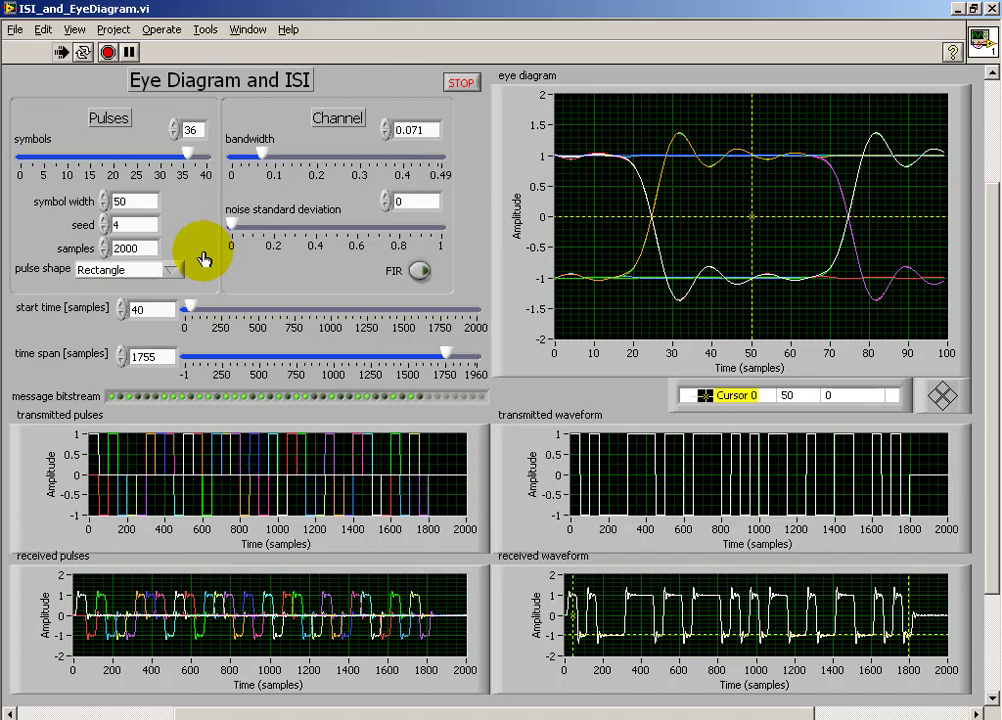
left_click(172, 272)
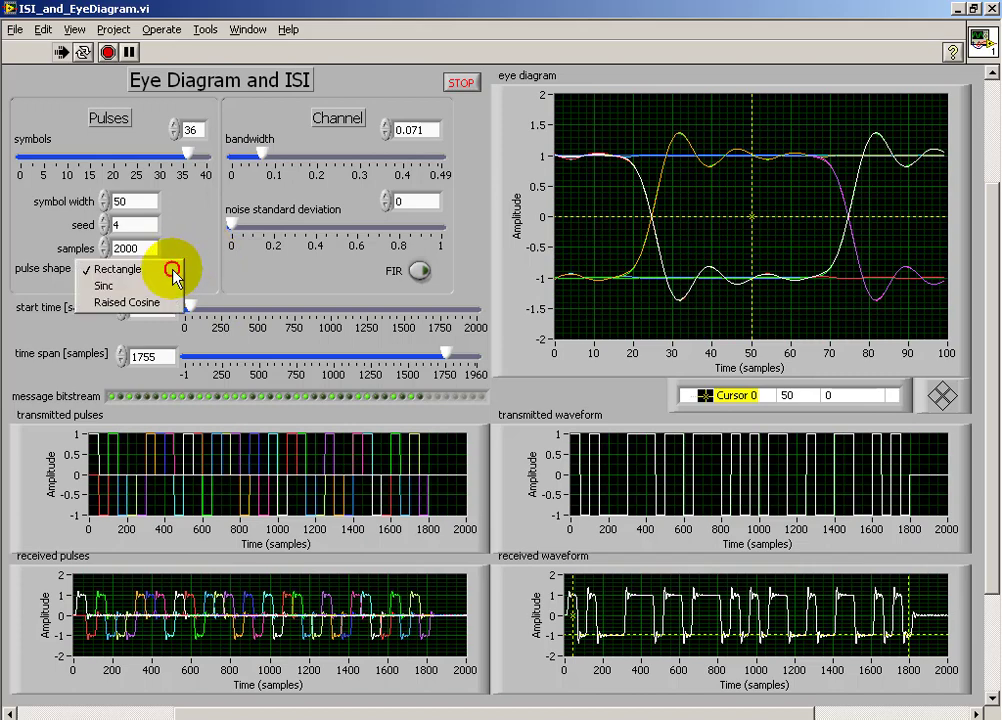
- Select Sinc as the pulse shape for all waveform plots
left_click(174, 289)
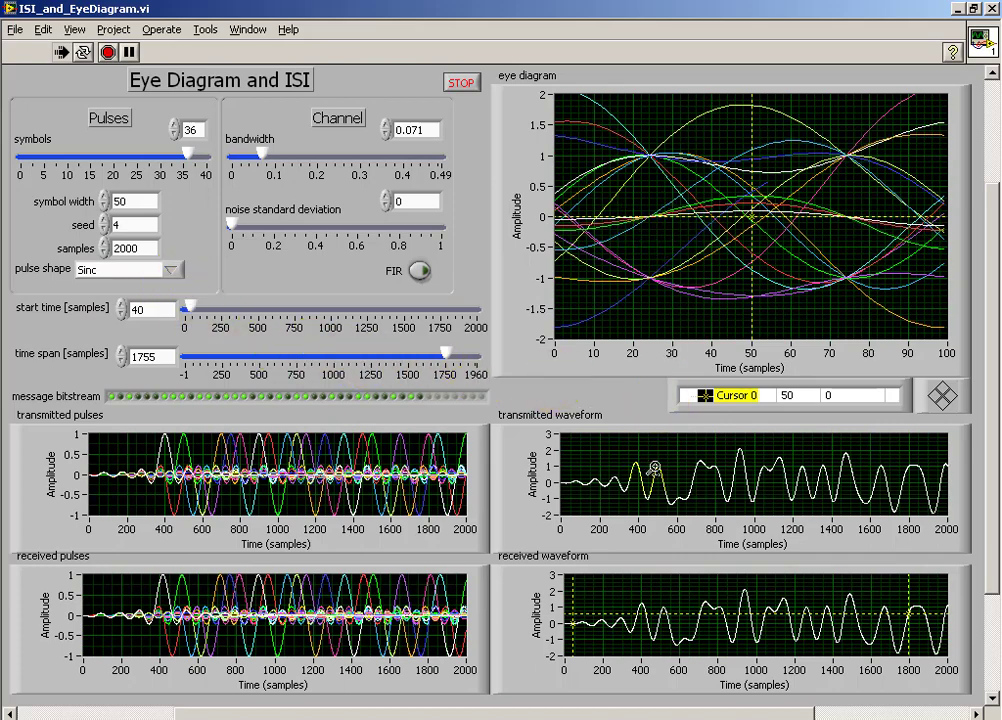
mouse_move(570, 644)
left_mouse_down()
mouse_move(586, 626)
mouse_move(577, 633)
left_mouse_up()
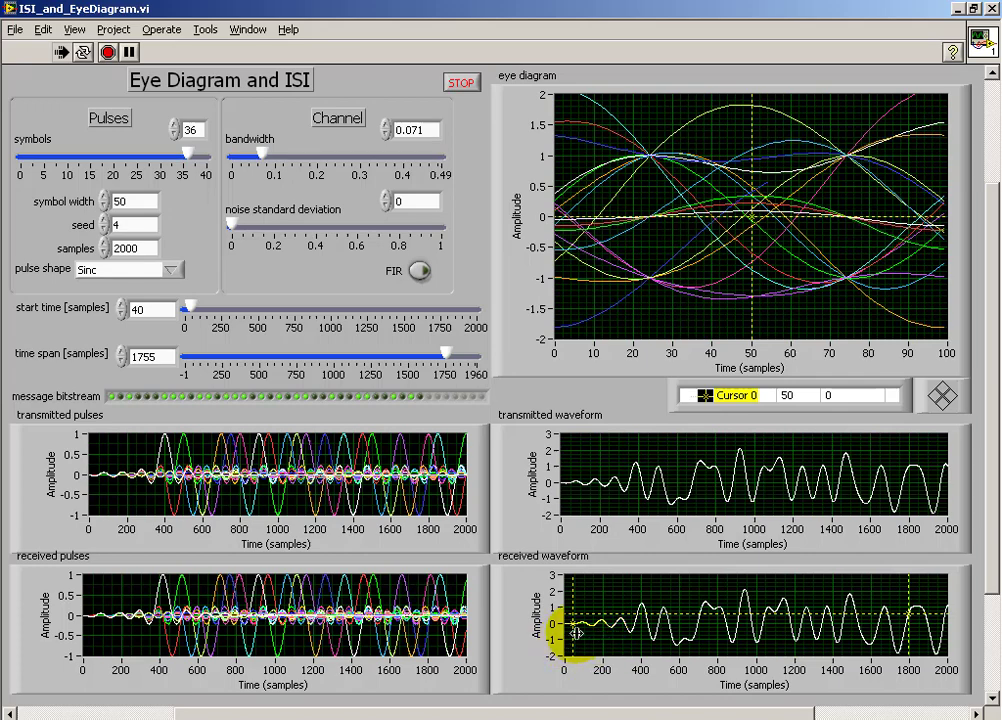
- Set start time to 464 and time span to 1507, centring the sinc eye crossings at 0, 50, 100
left_click_drag(189, 312, 247, 316)
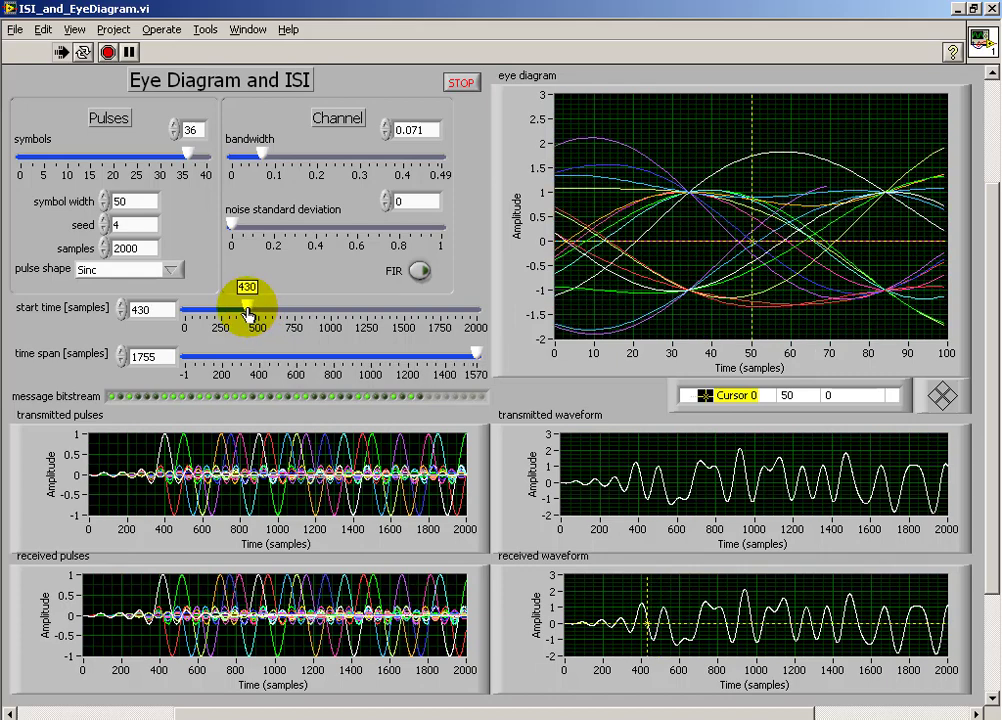
mouse_move(475, 354)
left_mouse_down()
mouse_move(427, 360)
mouse_move(465, 362)
left_mouse_up()
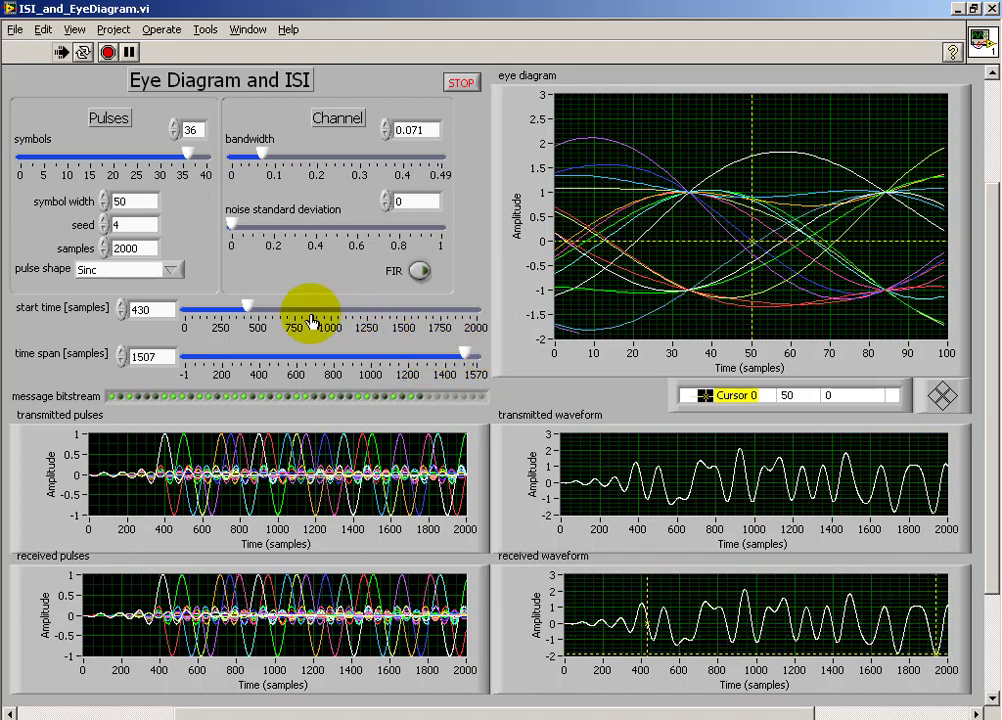
left_click_drag(248, 313, 253, 313)
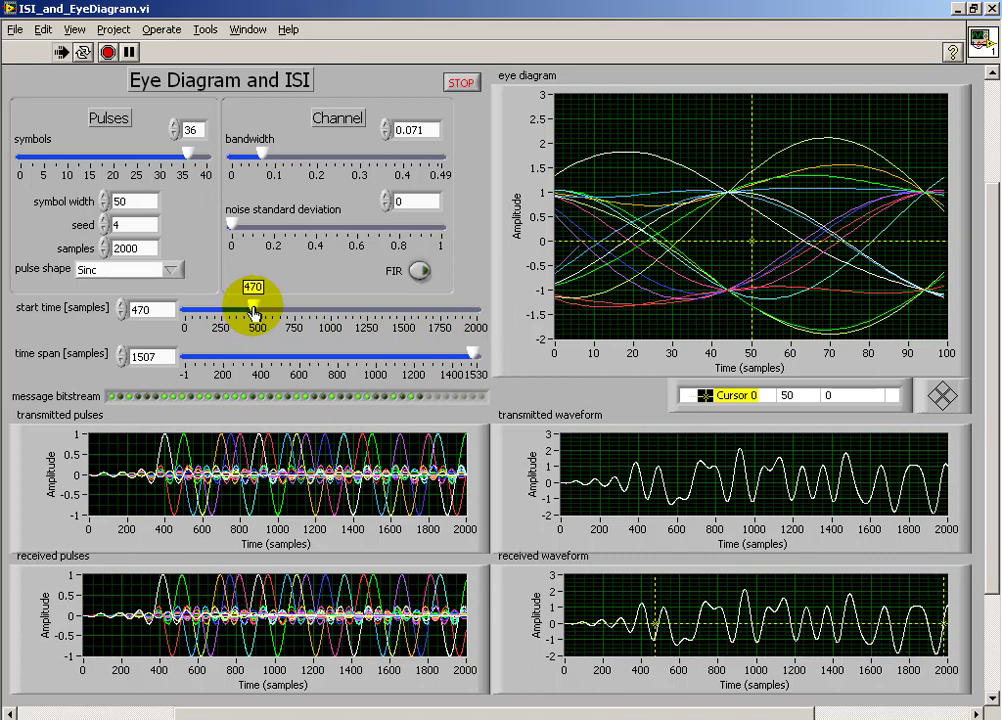
left_click(121, 315)
left_click(121, 315)
left_click(121, 315)
left_click(121, 315)
left_click(120, 316)
left_click(120, 316)
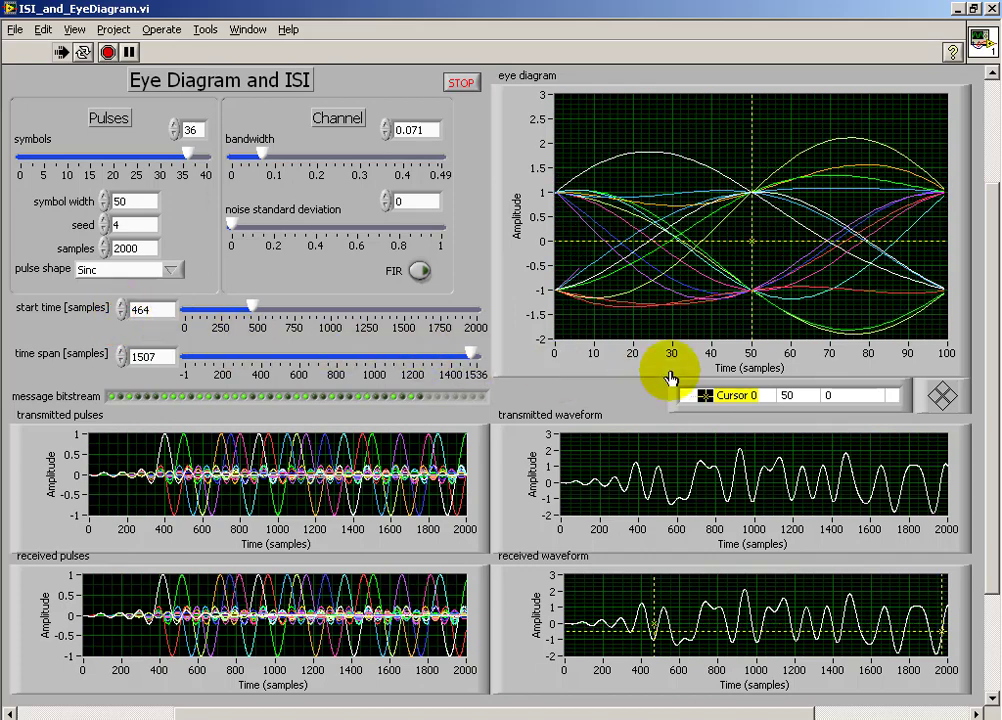
- Change the eye diagram's top amplitude-axis limit from 3 to 2
double_click(541, 94)
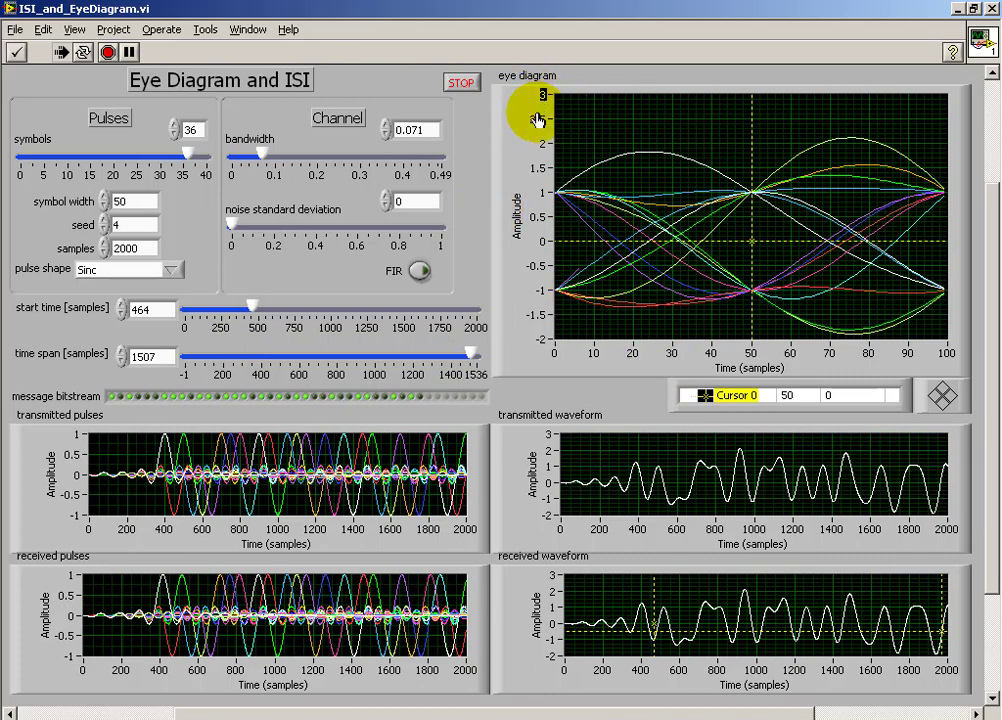
type("2")
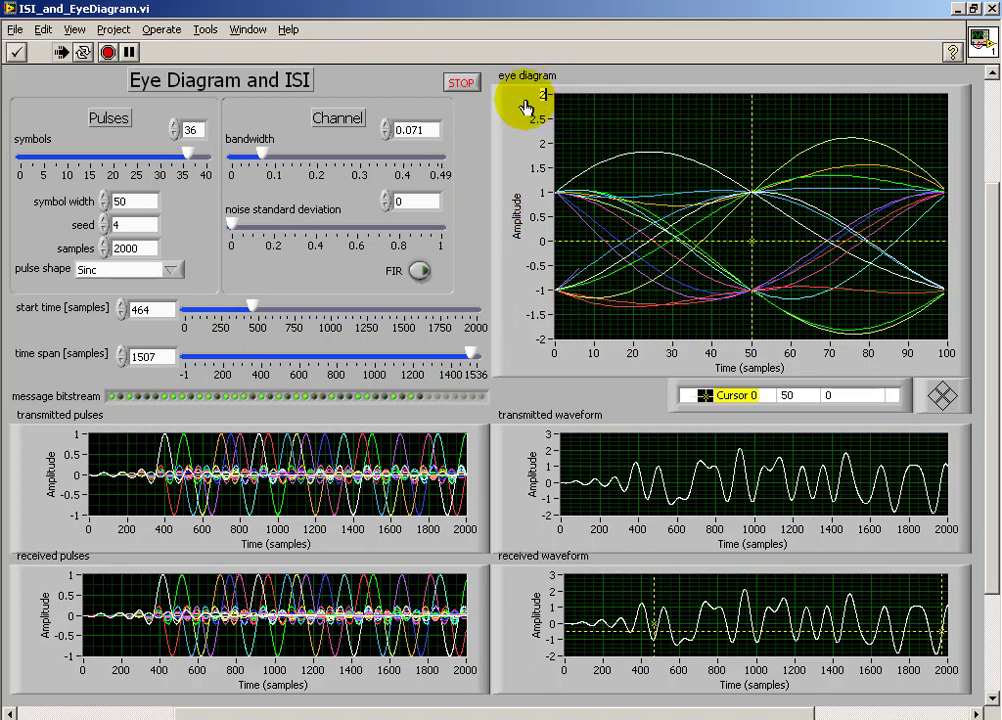
key("Return")
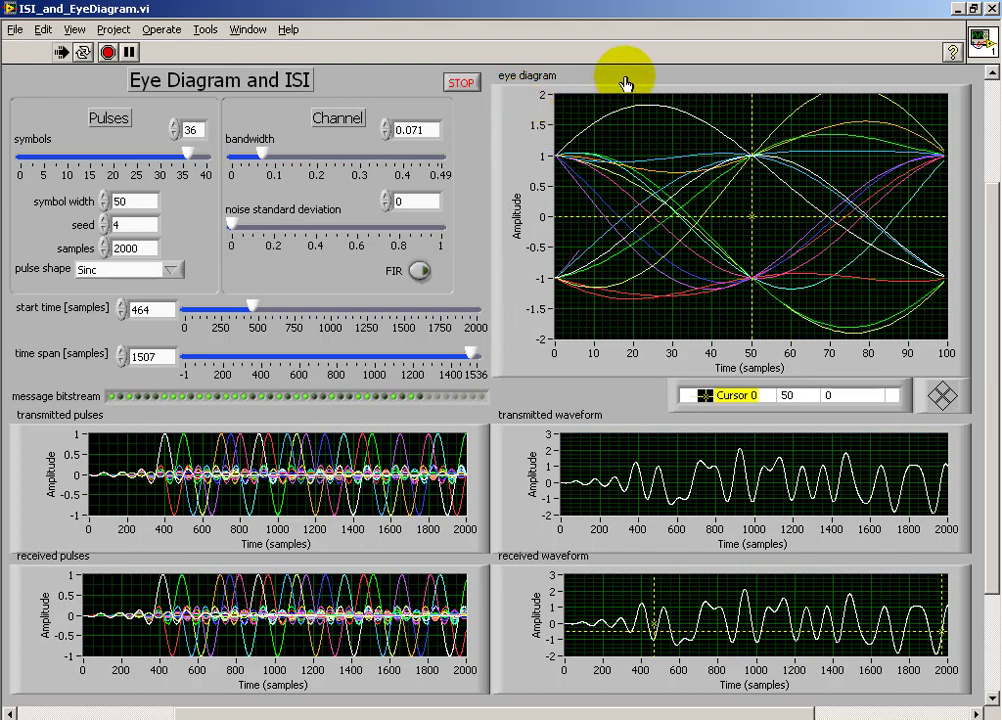